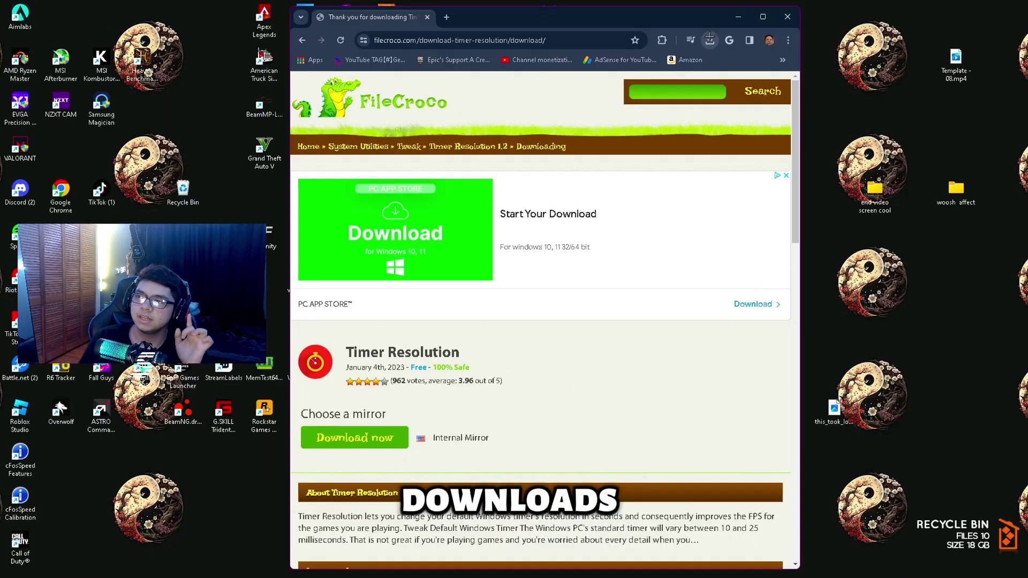
Step: Open TimerResolution (10).zip from Chrome's downloads, then close Chrome
{"action": "left_click", "coordinate": [706, 43]}
{"action": "left_click", "coordinate": [620, 80]}
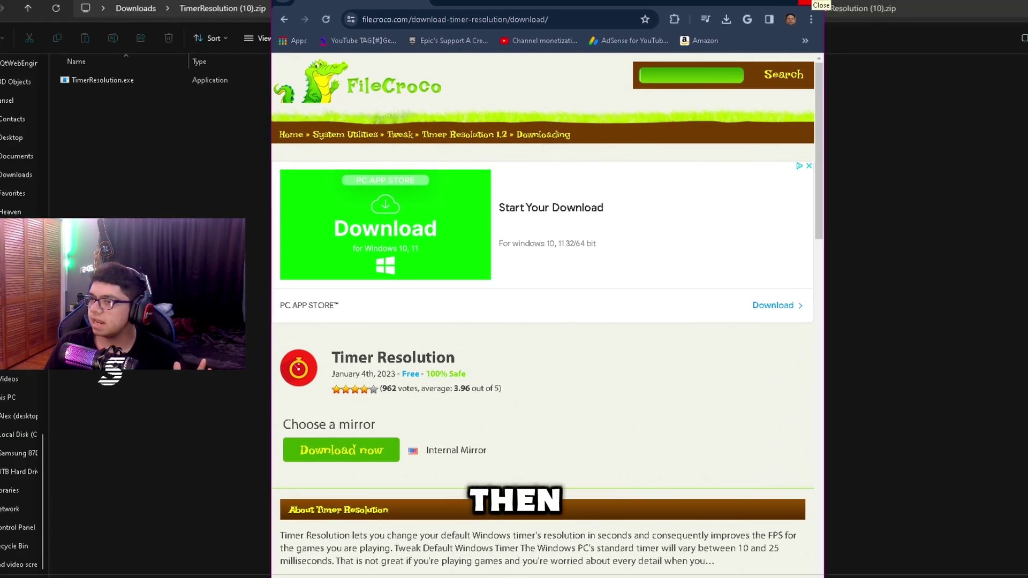
{"action": "left_click", "coordinate": [804, 2]}
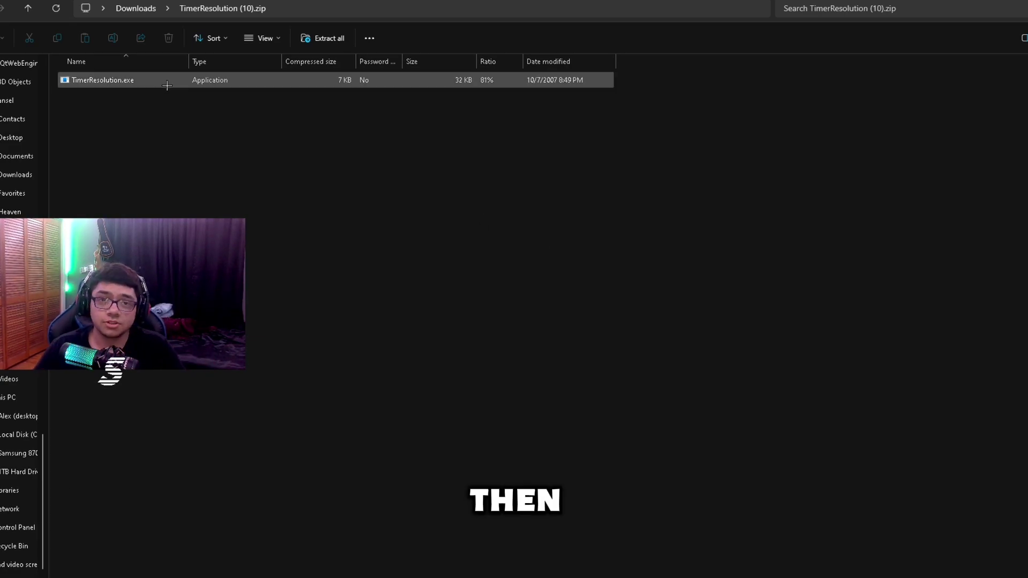
Step: Test-run TimerResolution.exe from the zip, close it and the zip, and paste a copy onto the desktop
{"action": "left_click", "coordinate": [196, 81]}
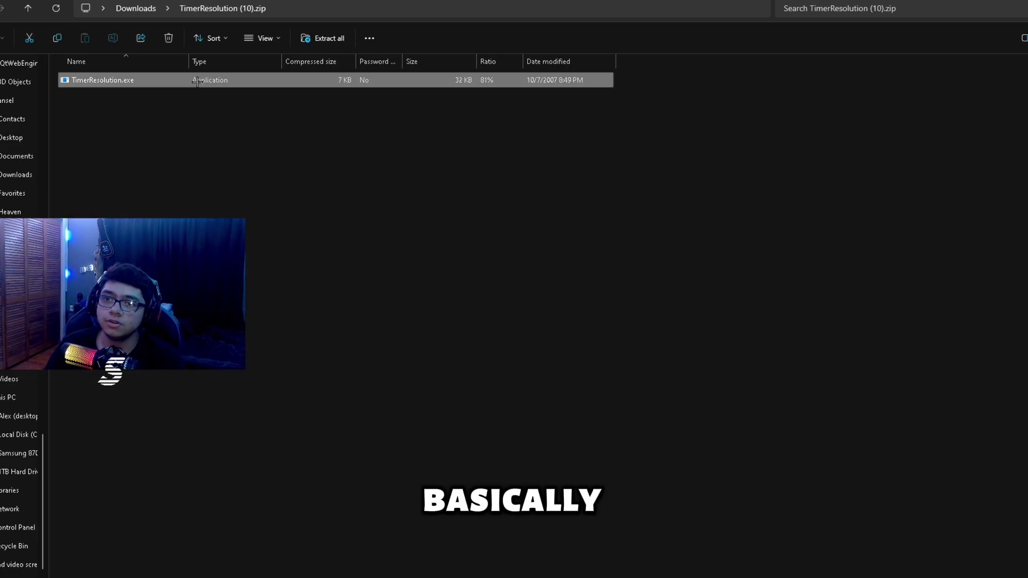
{"action": "left_click_drag", "start_coordinate": [318, 65], "coordinate": [491, 109]}
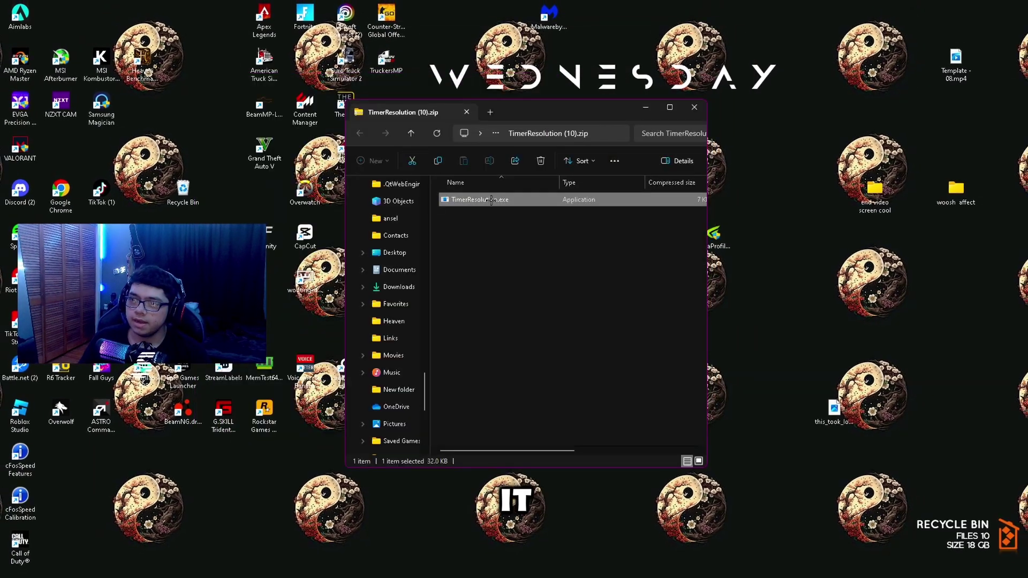
{"action": "double_click", "coordinate": [484, 200]}
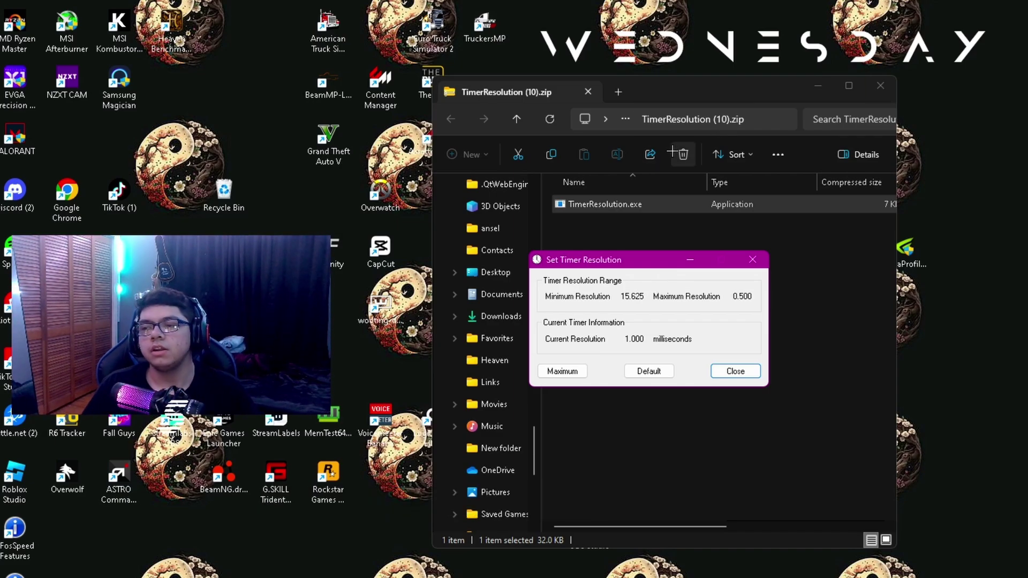
{"action": "left_click", "coordinate": [752, 260]}
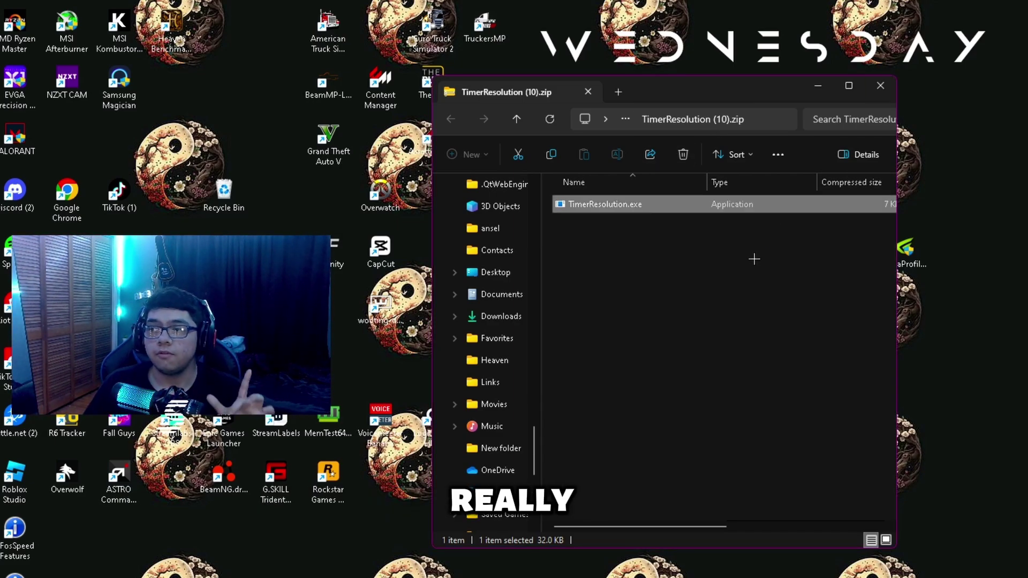
{"action": "left_click", "coordinate": [879, 85]}
{"action": "key", "text": "ctrl+v"}
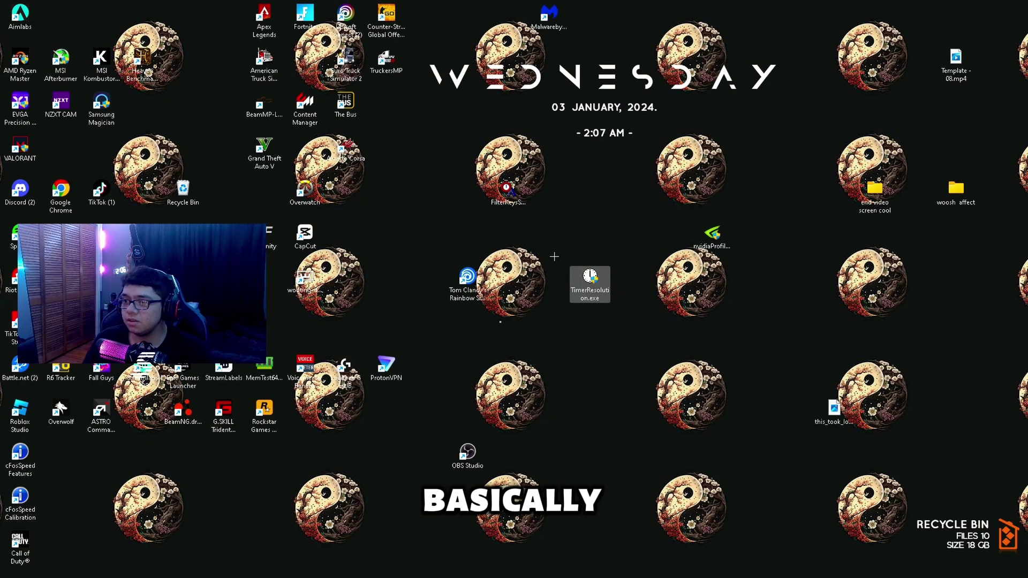
Step: Set TimerResolution.exe to run in Windows Vista compatibility mode as administrator
{"action": "right_click", "coordinate": [573, 294]}
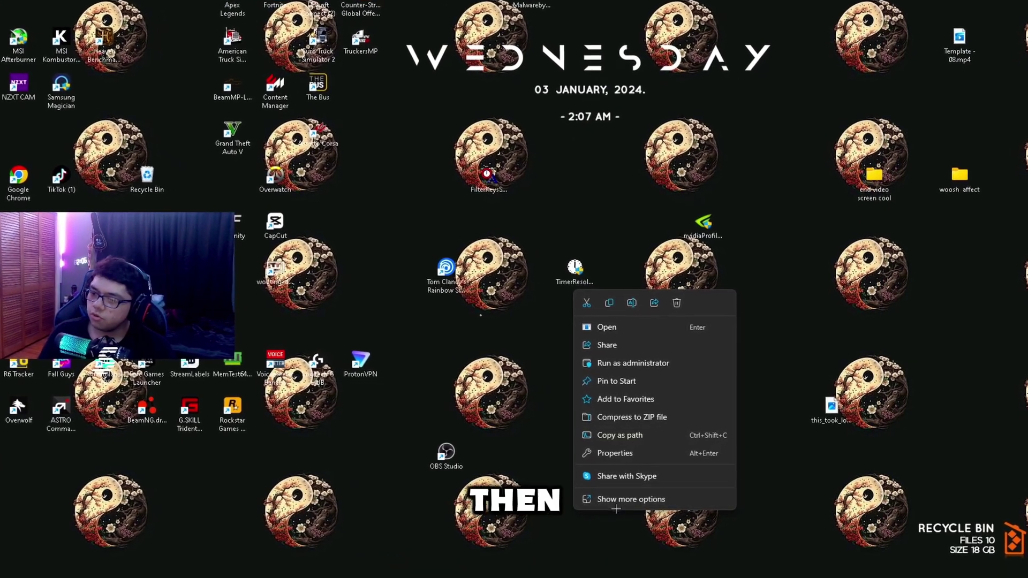
{"action": "left_click", "coordinate": [617, 500]}
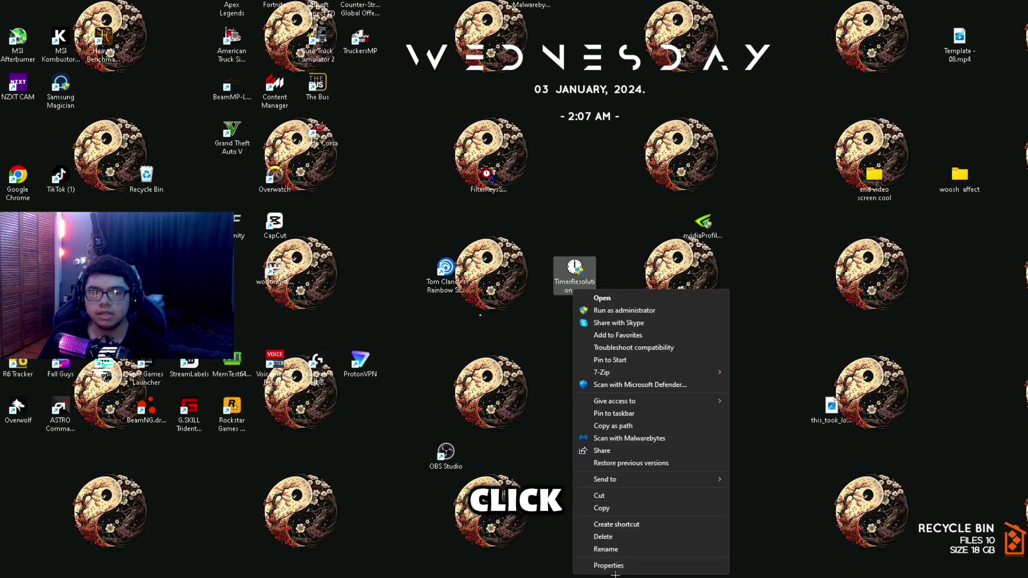
{"action": "left_click", "coordinate": [683, 566]}
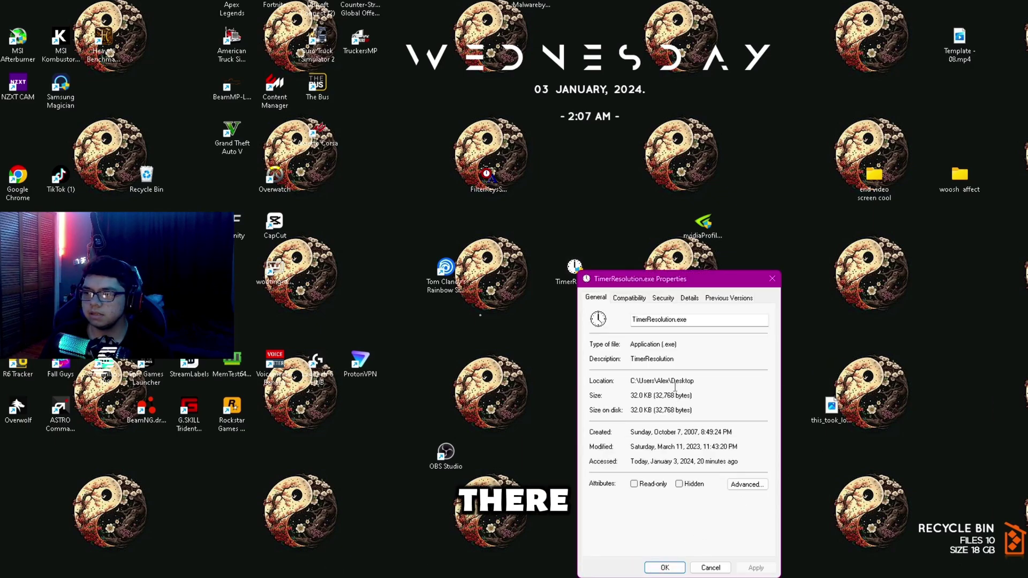
{"action": "left_click_drag", "start_coordinate": [662, 288], "coordinate": [502, 170]}
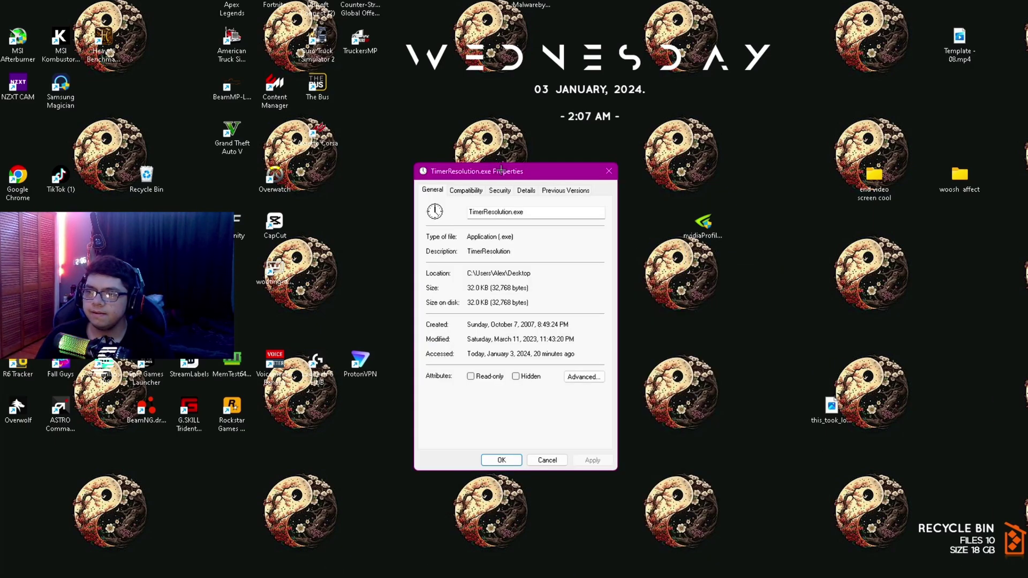
{"action": "left_click", "coordinate": [471, 191]}
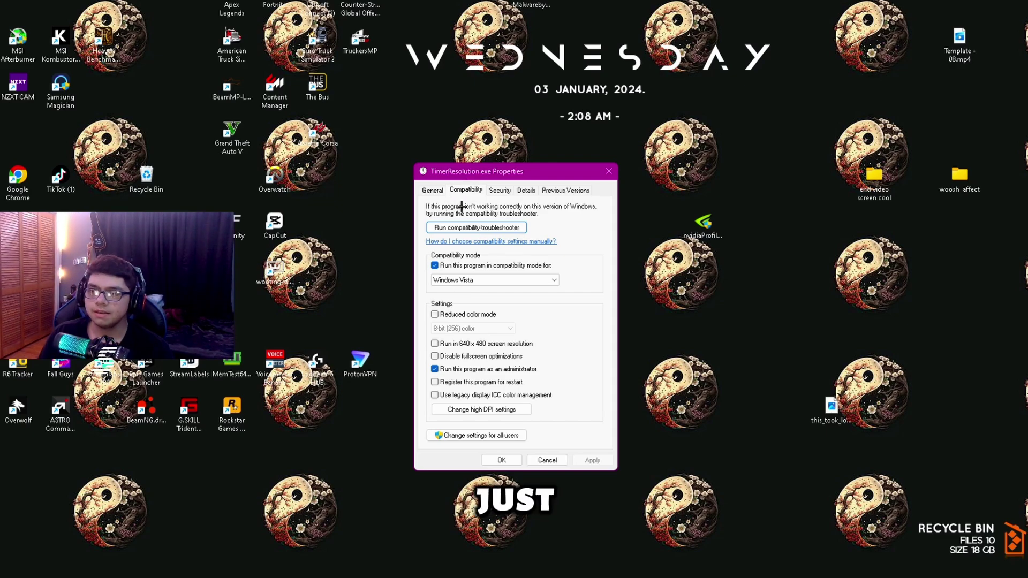
{"action": "left_click", "coordinate": [543, 281]}
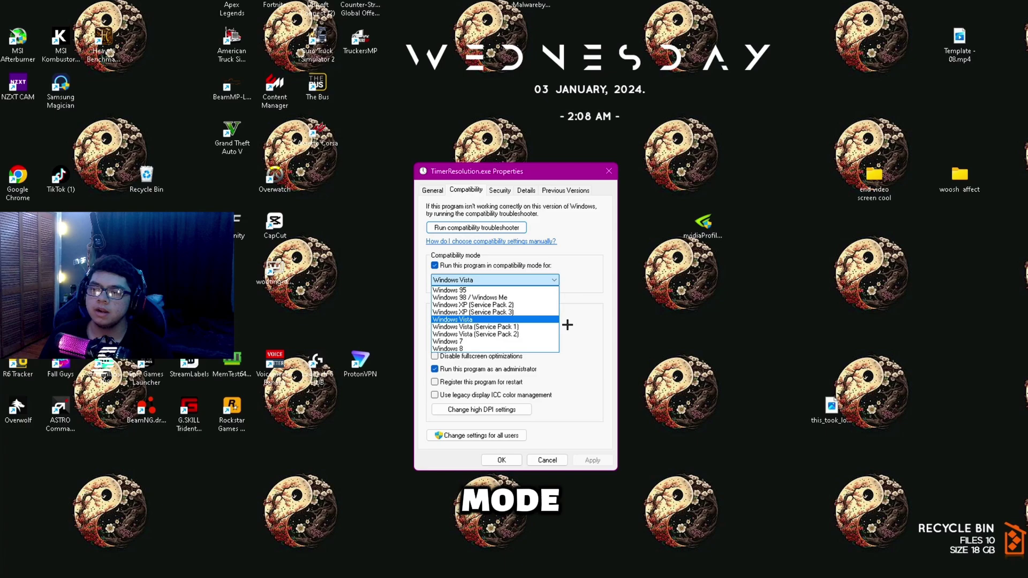
{"action": "left_click", "coordinate": [487, 320]}
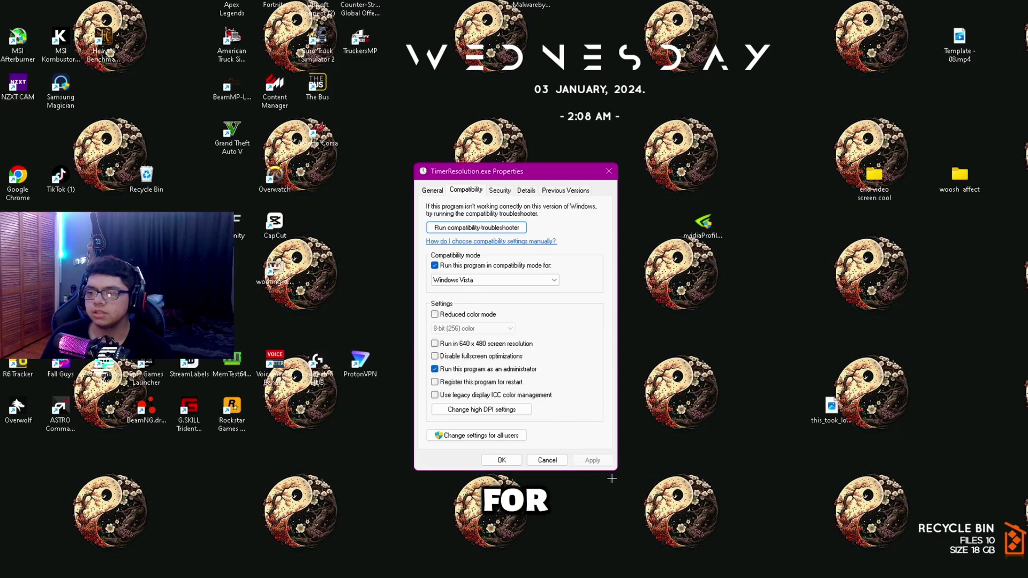
{"action": "left_click", "coordinate": [500, 460]}
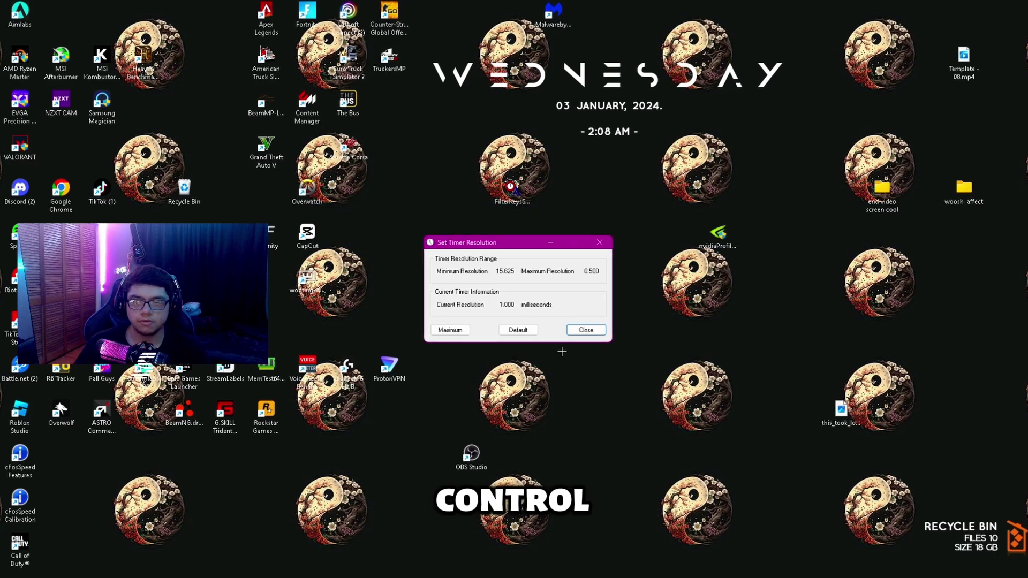
Step: Set TimerResolution to its 0.500 ms maximum and minimize the window
{"action": "left_click_drag", "start_coordinate": [557, 255], "coordinate": [538, 249]}
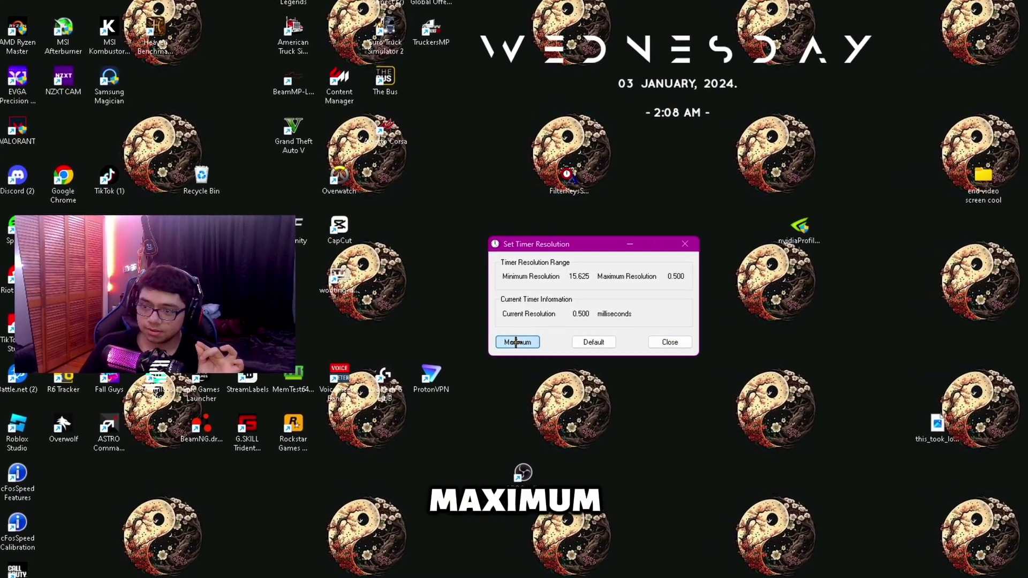
{"action": "left_click", "coordinate": [496, 342]}
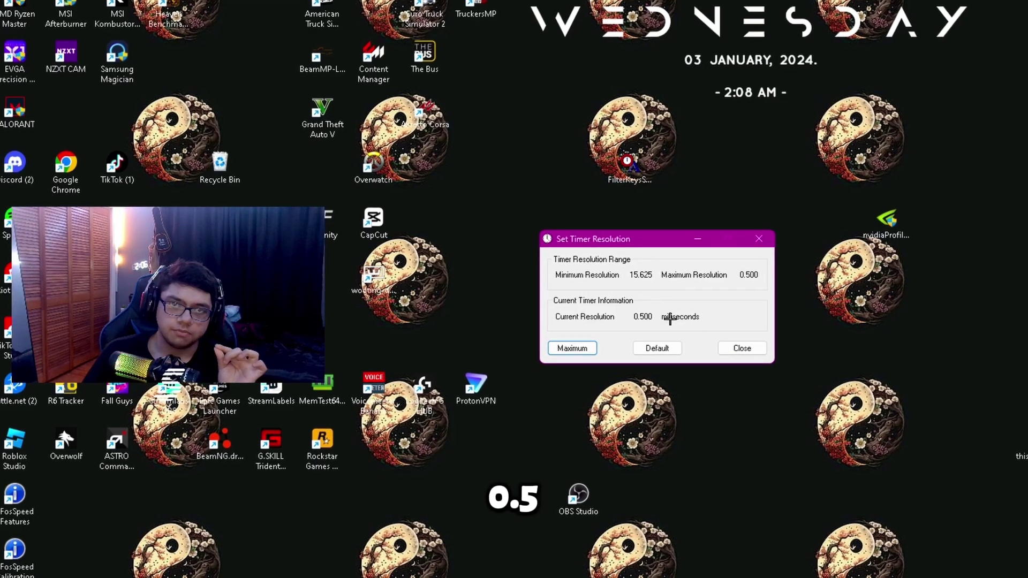
{"action": "left_click", "coordinate": [702, 239]}
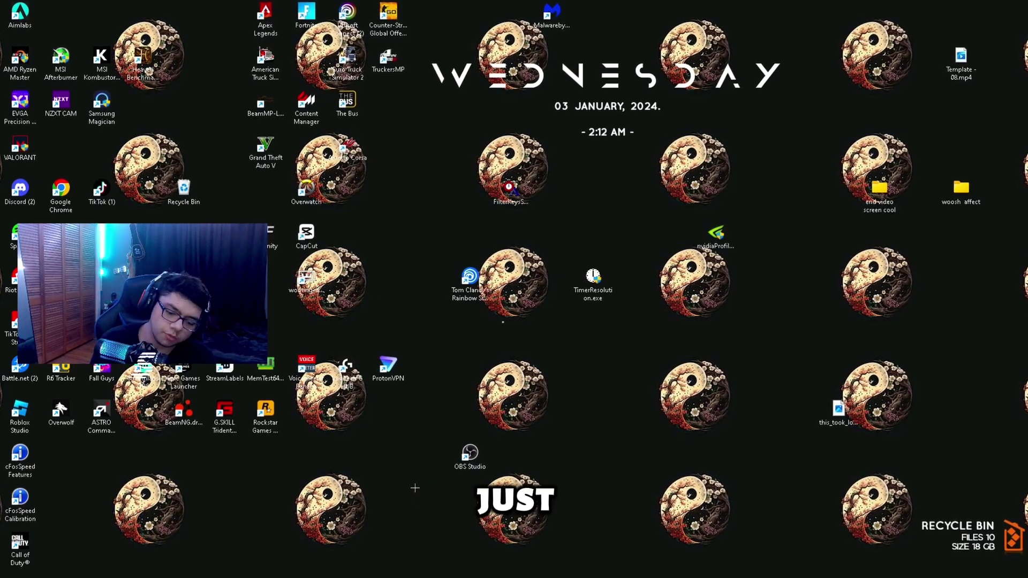
Step: Search 'command' and launch Command Prompt as administrator, approving the UAC prompt
{"action": "key", "text": "super"}
{"action": "type", "text": "command Prompt"}
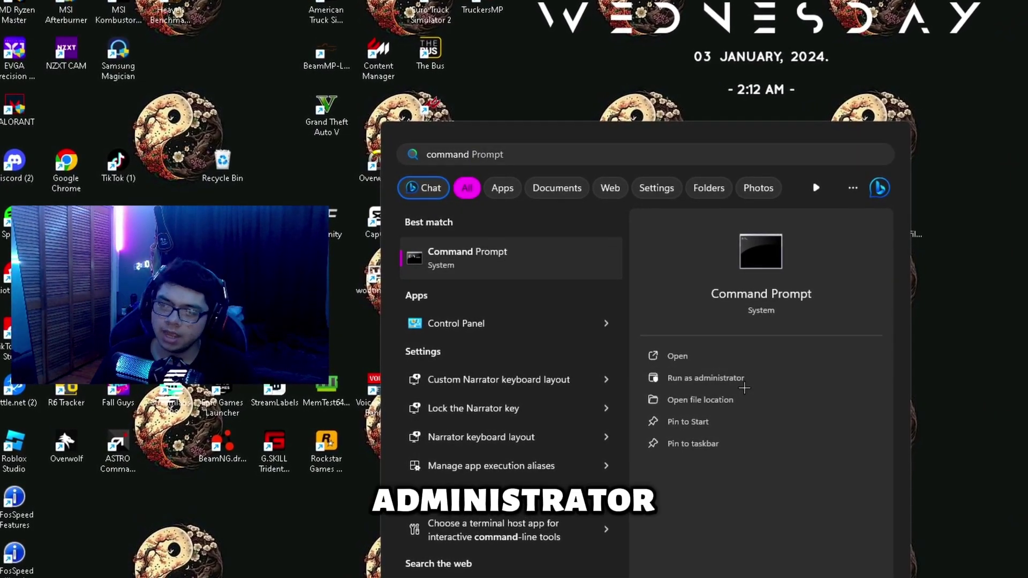
{"action": "left_click", "coordinate": [744, 387]}
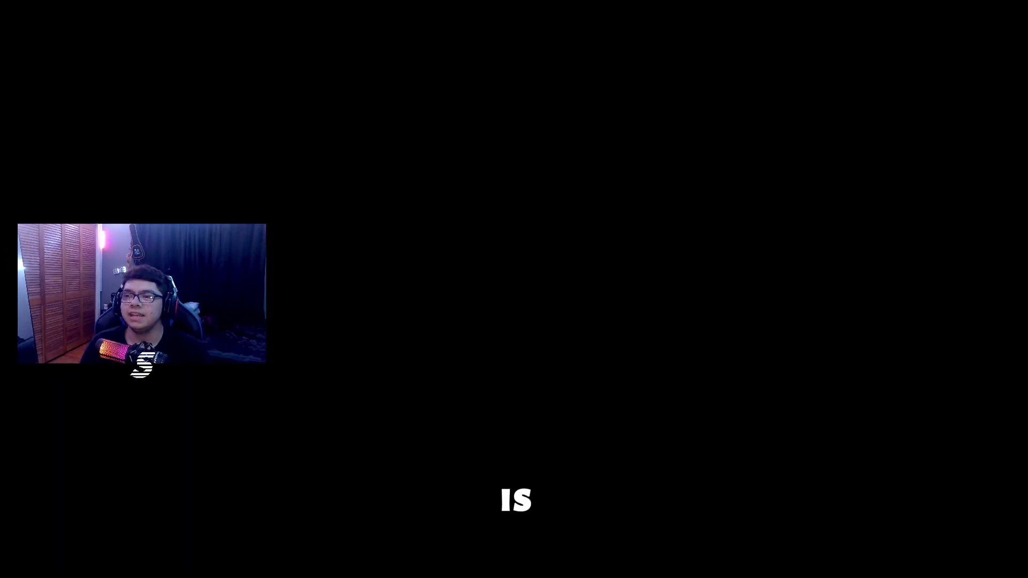
{"action": "key", "text": "alt+y"}
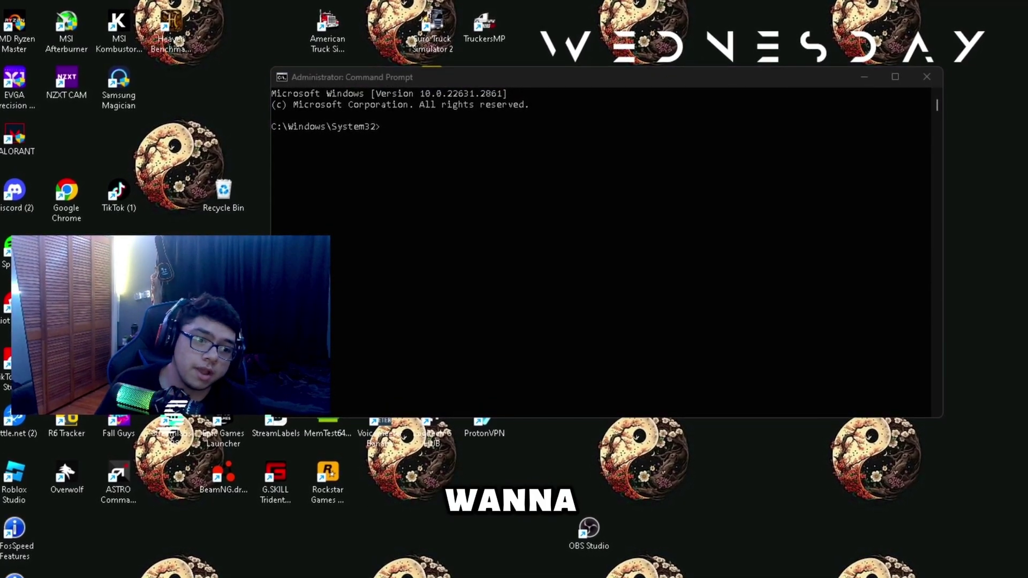
Step: Run bcdedit to set useplatformtick and disabledynamictick to yes and delete useplatformclock
{"action": "left_click", "coordinate": [417, 126]}
{"action": "left_click", "coordinate": [413, 127]}
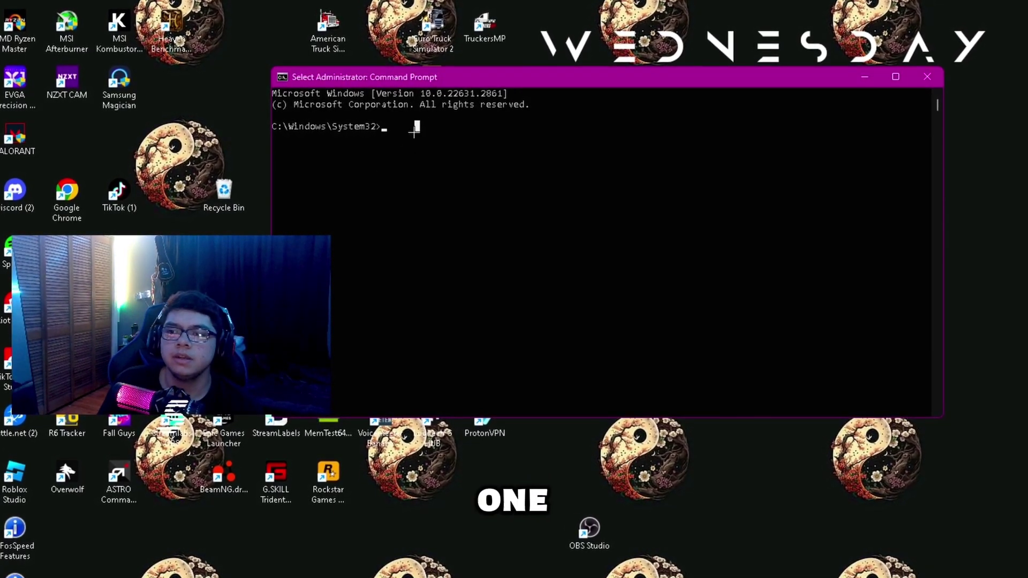
{"action": "left_click", "coordinate": [383, 127]}
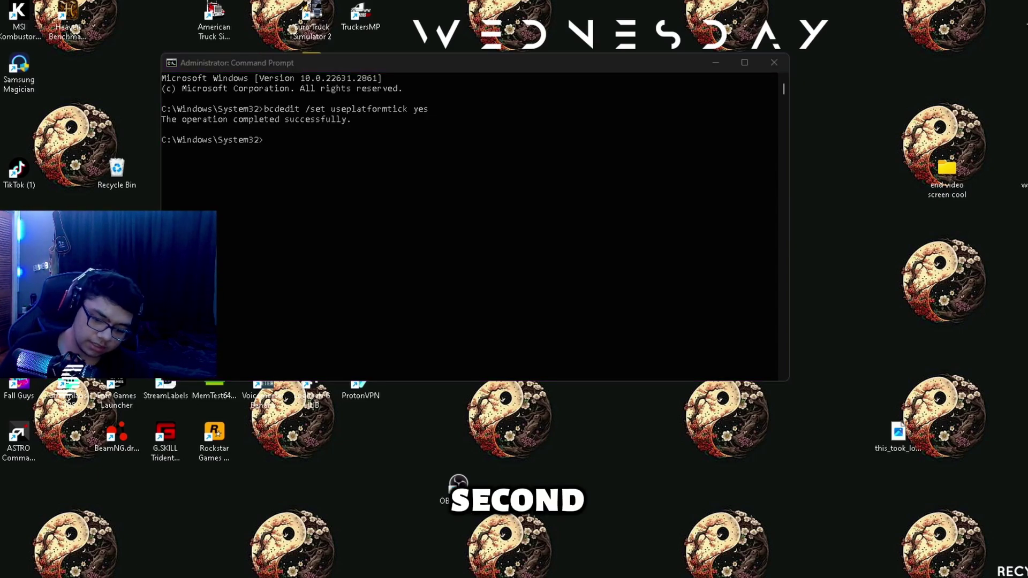
{"action": "left_click", "coordinate": [298, 145]}
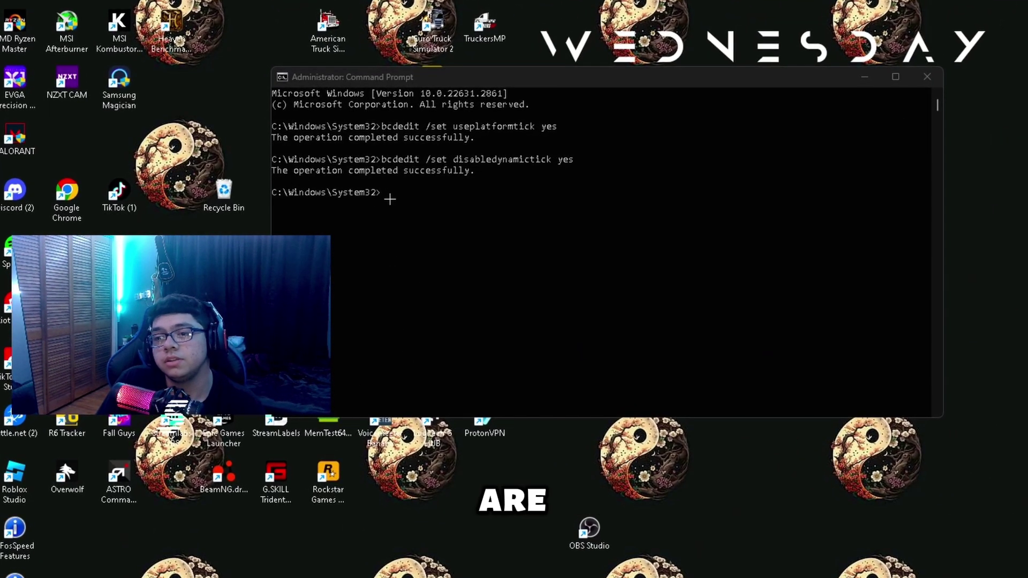
{"action": "left_click", "coordinate": [385, 194]}
{"action": "right_click", "coordinate": [450, 225]}
{"action": "key", "text": "Return"}
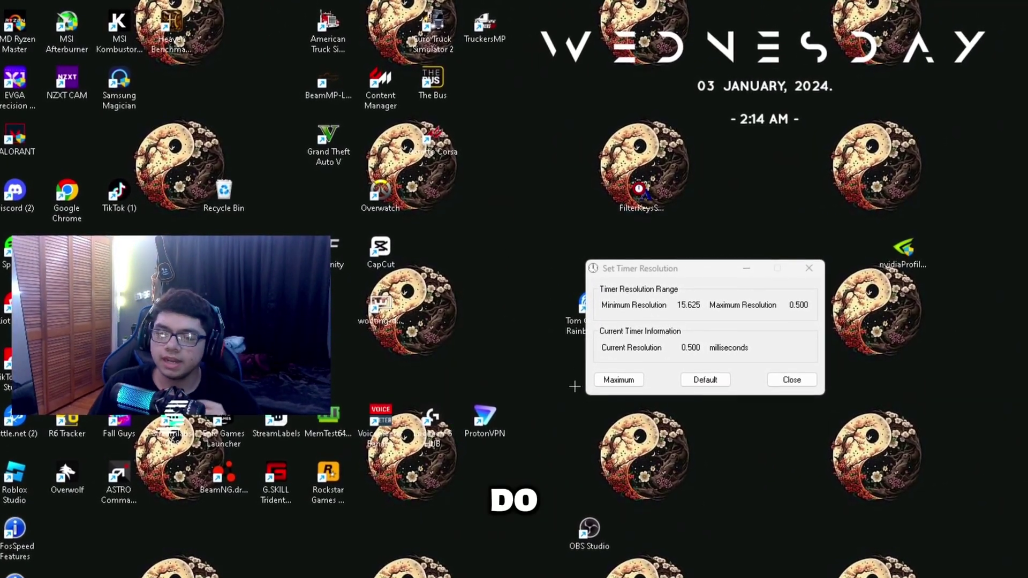
Step: Restore the TimerResolution window to confirm it still reads 0.500 ms
{"action": "left_click", "coordinate": [619, 380]}
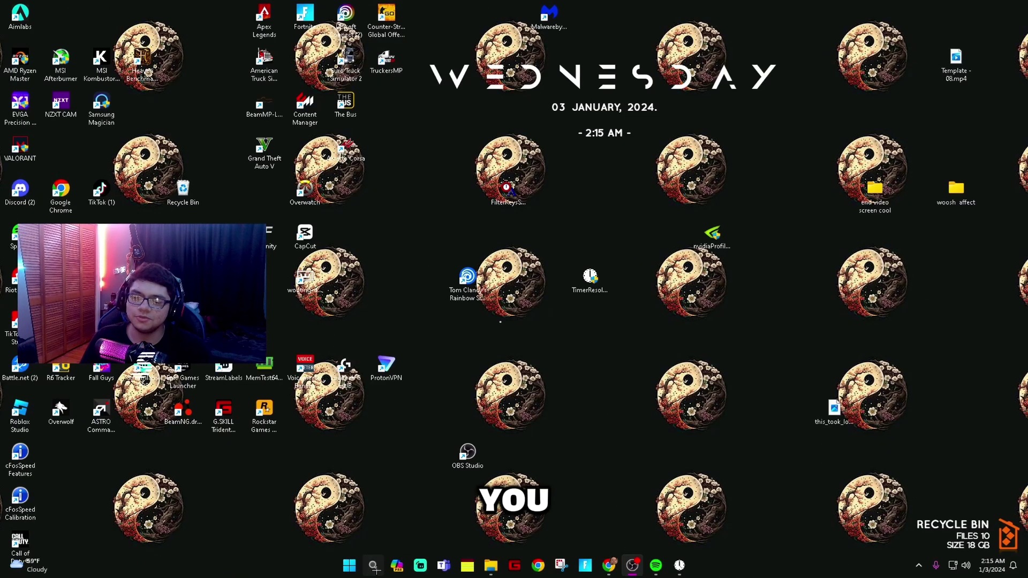
Step: Open Keyboard Properties from search and set repeat delay to Short and repeat rate to Fast
{"action": "left_click", "coordinate": [373, 565]}
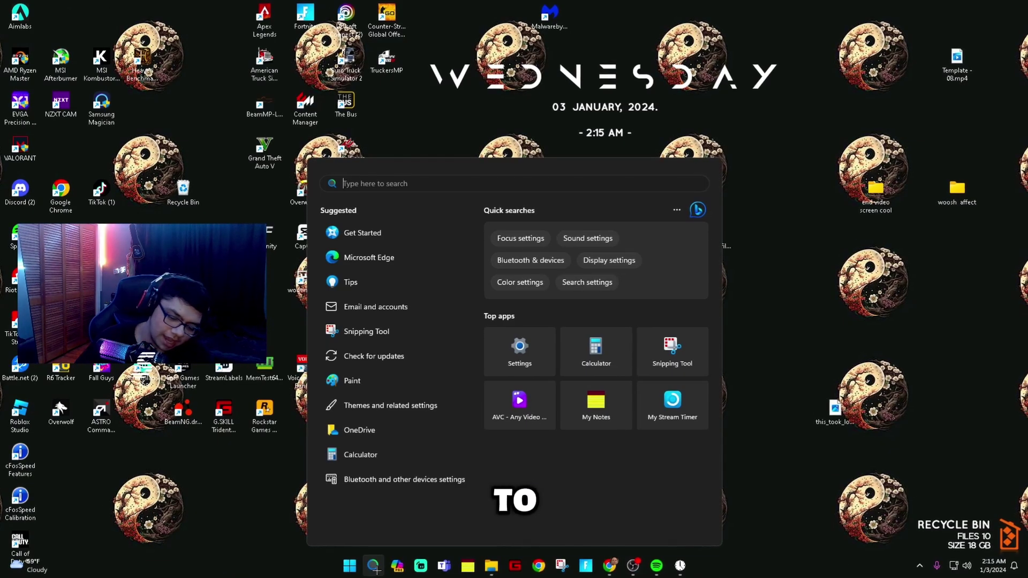
{"action": "type", "text": "keyboars"}
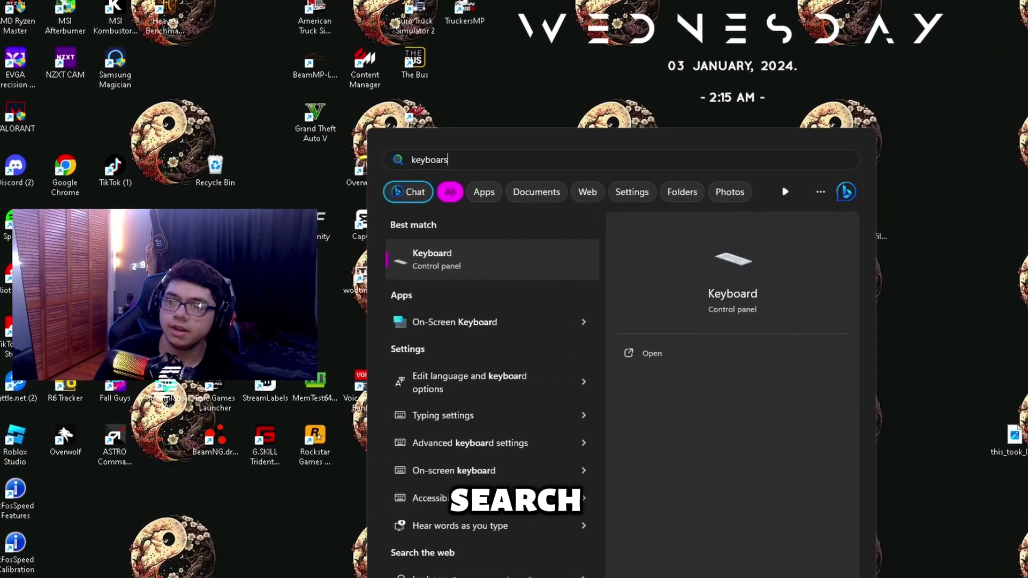
{"action": "key", "text": "BackSpace"}
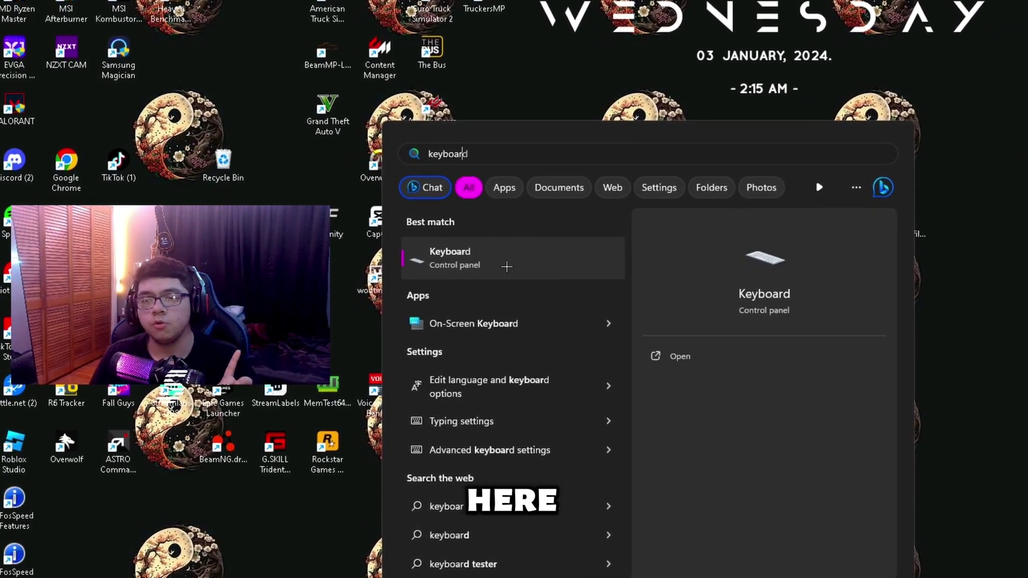
{"action": "left_click", "coordinate": [505, 265]}
{"action": "left_click_drag", "start_coordinate": [254, 24], "coordinate": [678, 91]}
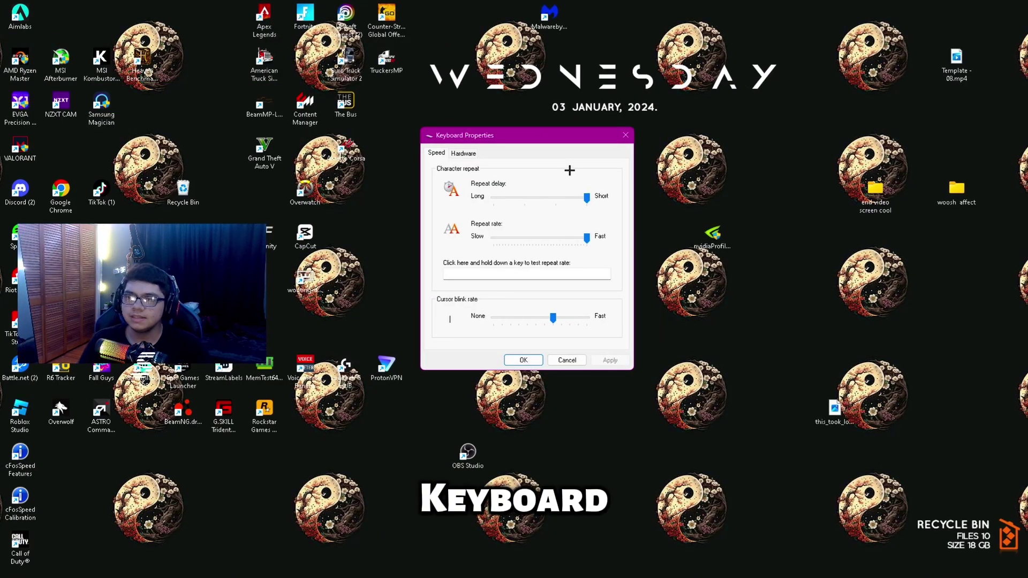
{"action": "left_click", "coordinate": [589, 198]}
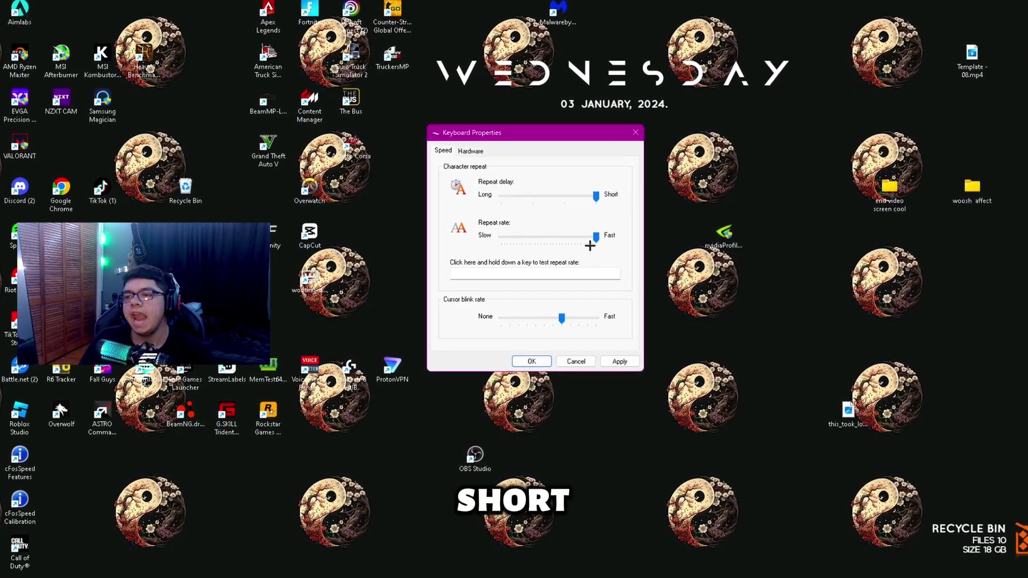
{"action": "left_click_drag", "start_coordinate": [593, 236], "coordinate": [785, 245]}
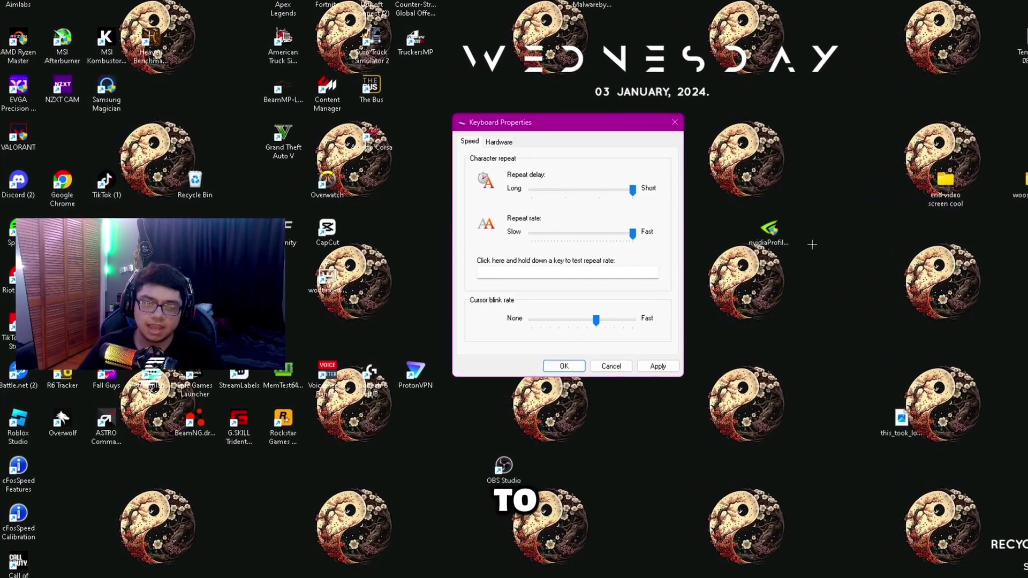